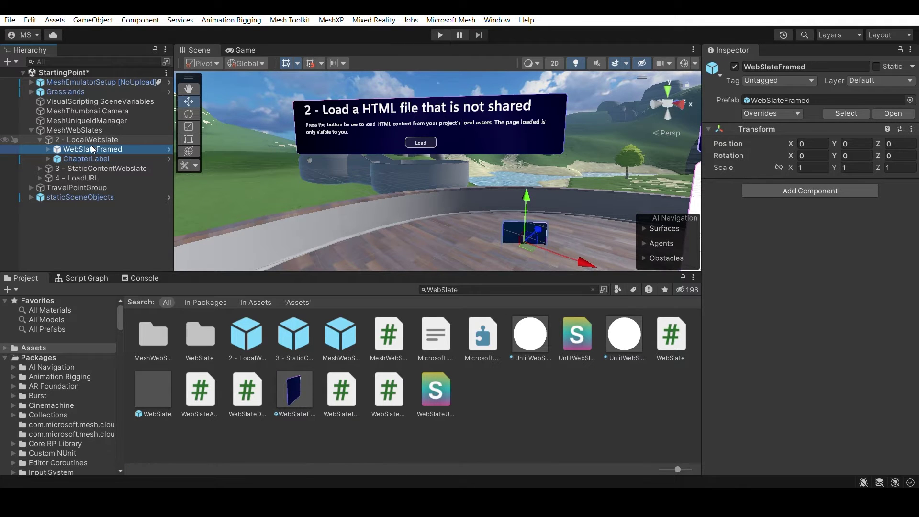
# Step: Set the inner WebSlate's Current URL to the copied msit.powerbi.com report link
pyautogui.click(50, 148)
pyautogui.click(68, 157)
pyautogui.scroll(-8, 763, 289)
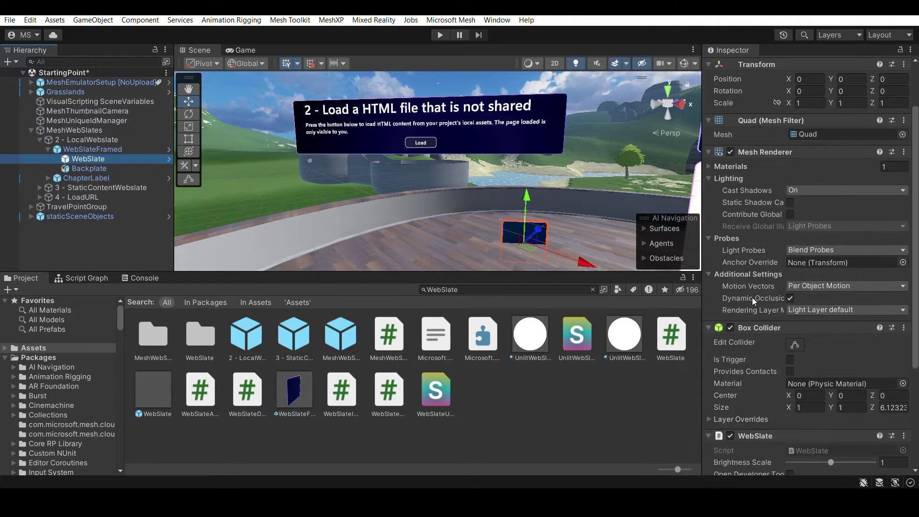
pyautogui.moveTo(787, 385); pyautogui.dragTo(911, 390)
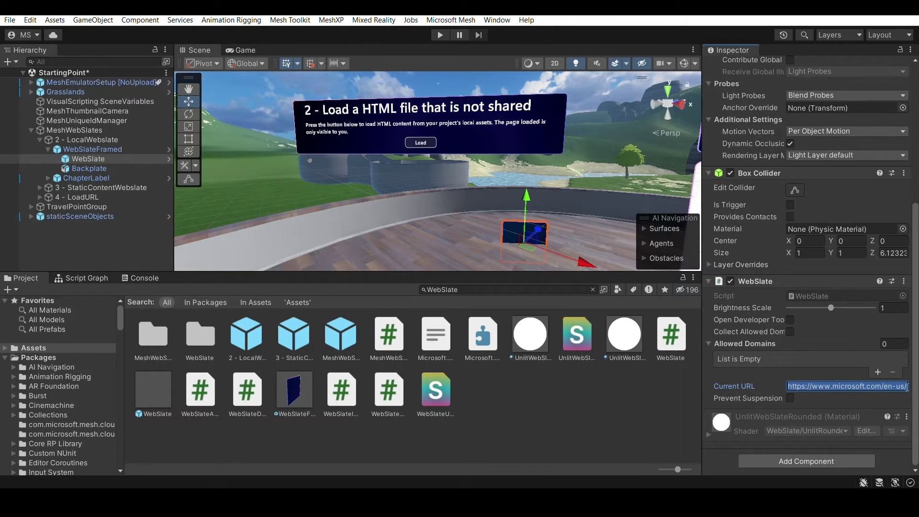
pyautogui.hotkey('ctrl', 'v')
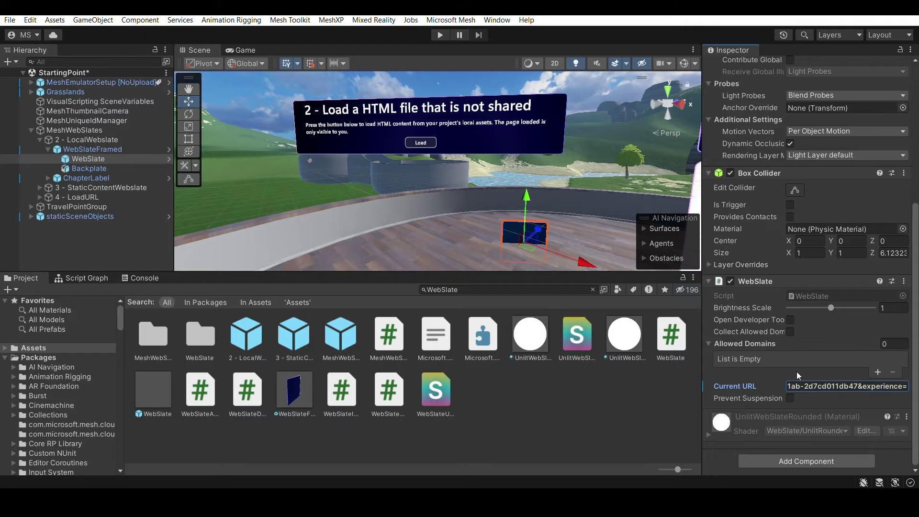
pyautogui.click(790, 332)
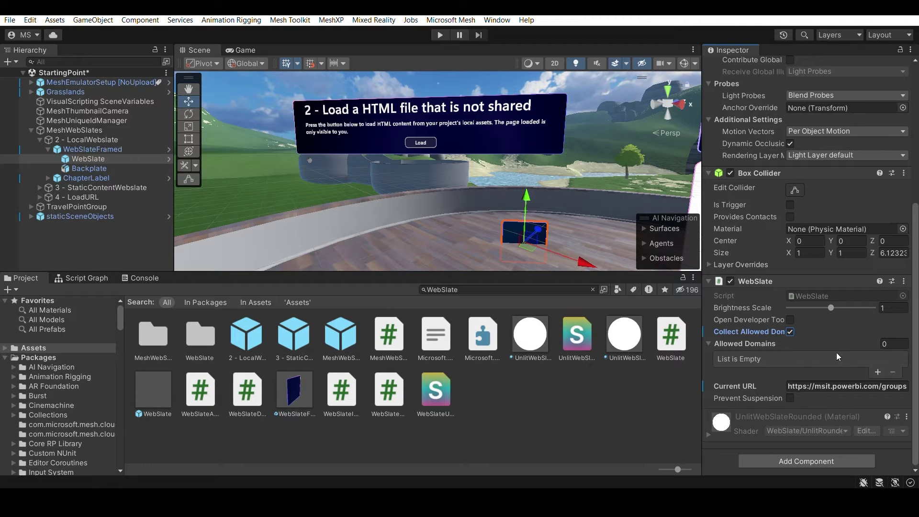
pyautogui.click(878, 372)
pyautogui.click(848, 362)
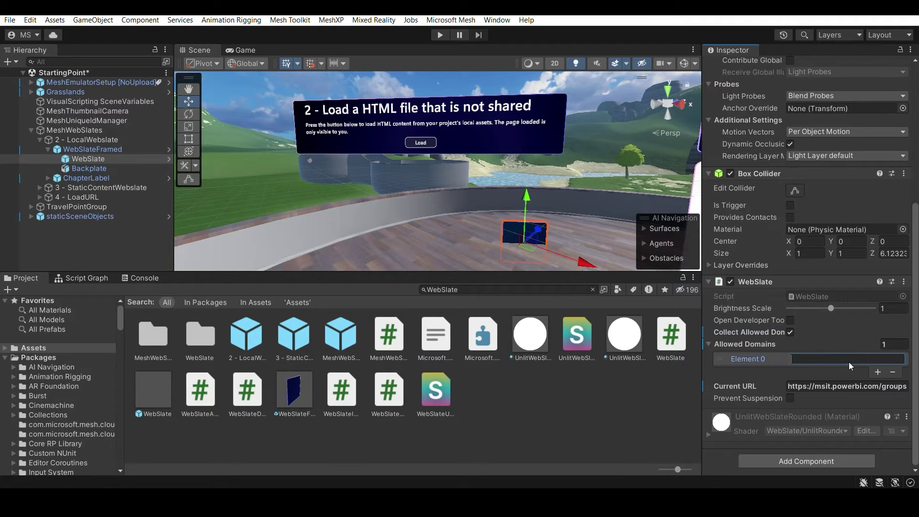
pyautogui.write('htt')
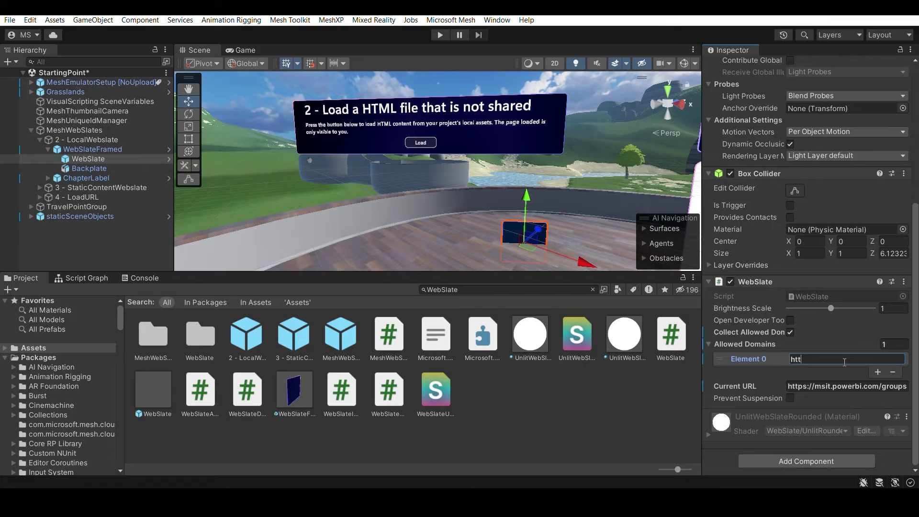
pyautogui.write('ps://msit.powerbi')
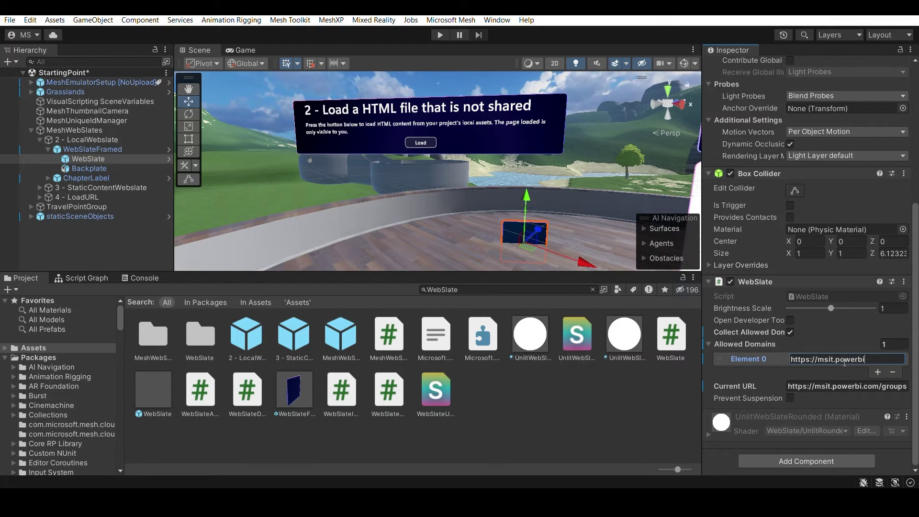
pyautogui.write('.com')
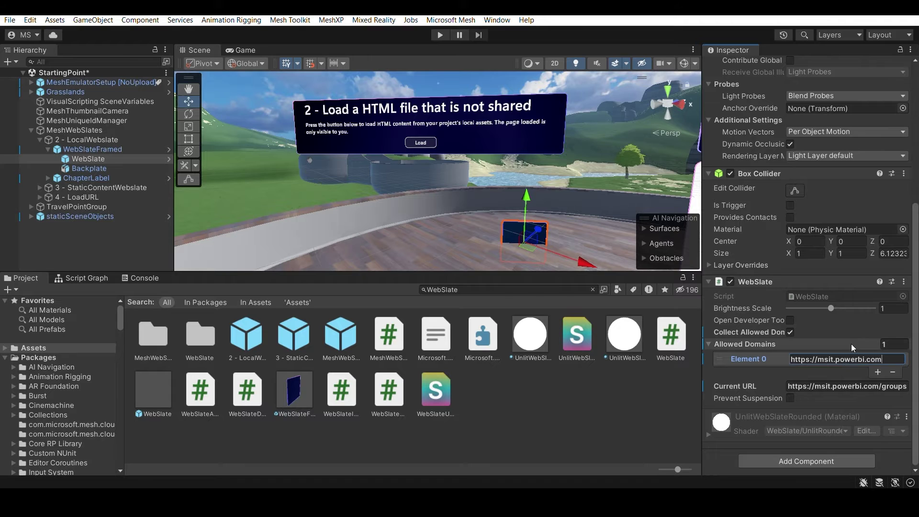
pyautogui.click(779, 381)
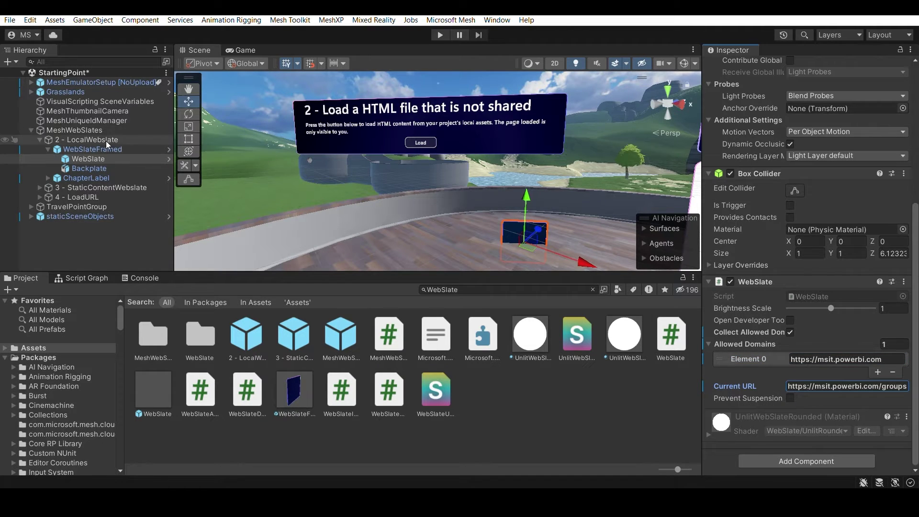
pyautogui.click(103, 149)
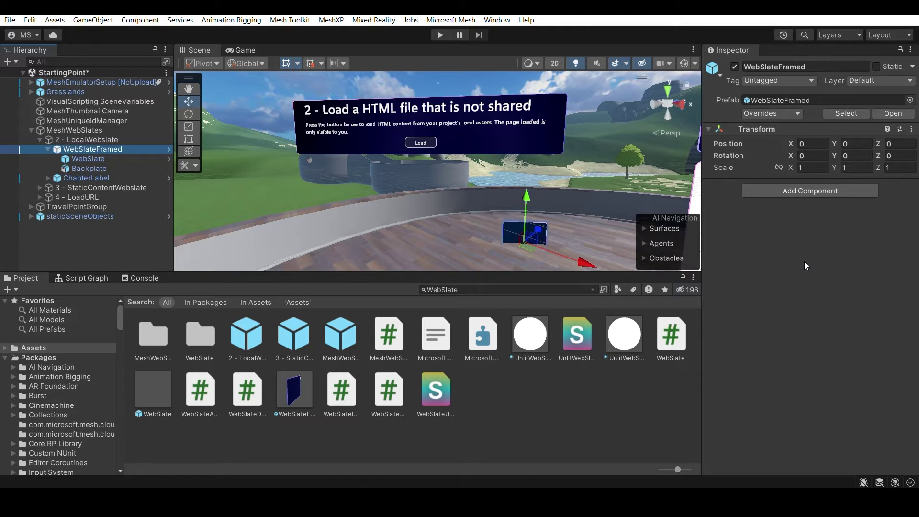
# Step: Place WebSlateFramed at 2, 1.3, 2.5, rotated -180 and scaled 2.5 by 1.5
pyautogui.hotkey('ctrl', 'z')
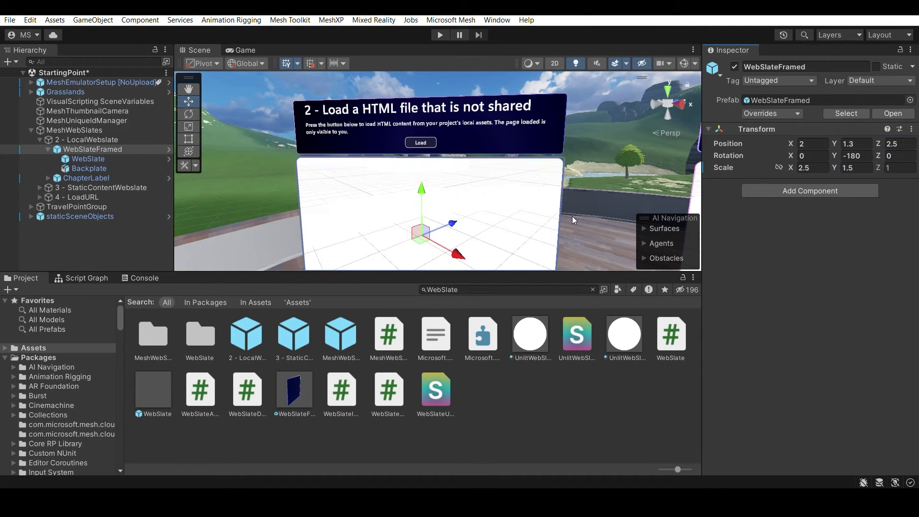
pyautogui.moveTo(582, 182); pyautogui.dragTo(670, 206, button='right')
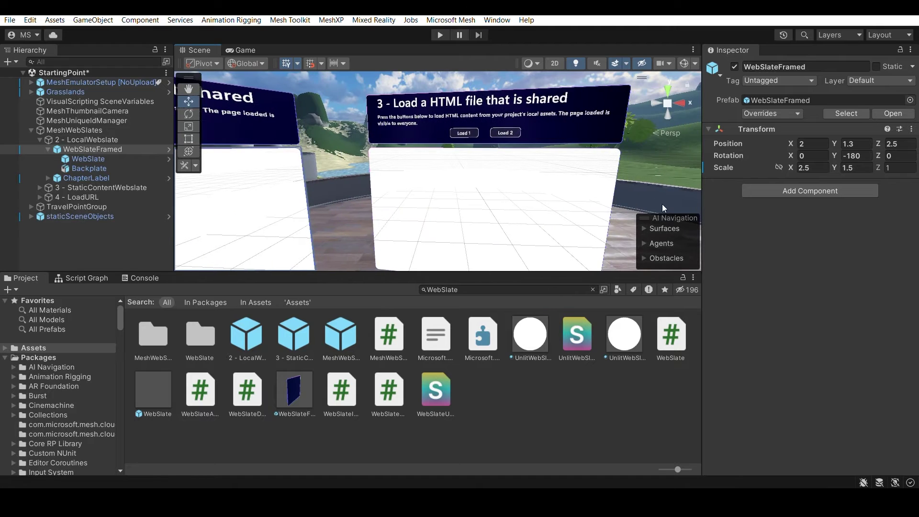
pyautogui.moveTo(634, 165); pyautogui.dragTo(436, 166, button='right')
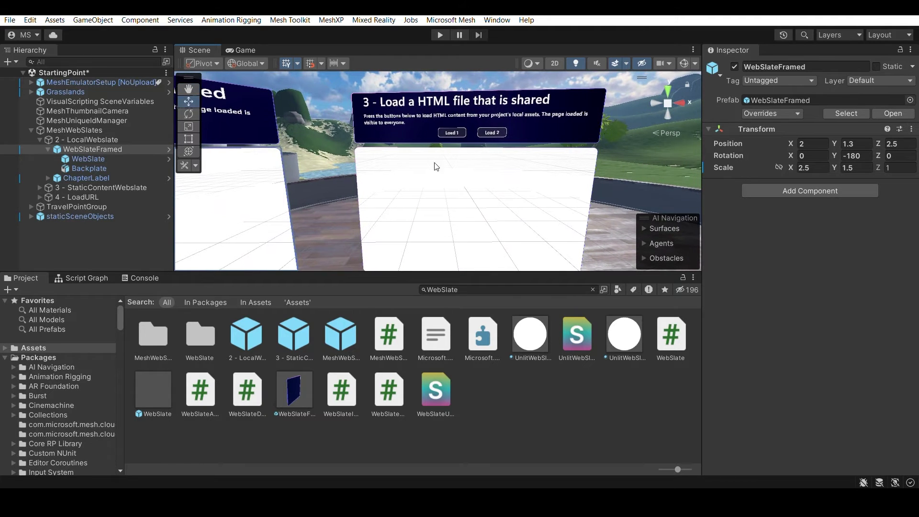
# Step: Select LoadButton1 under 3 - StaticContentWebslate > ChapterLabel > Actions to inspect its settings
pyautogui.click(40, 139)
pyautogui.click(40, 149)
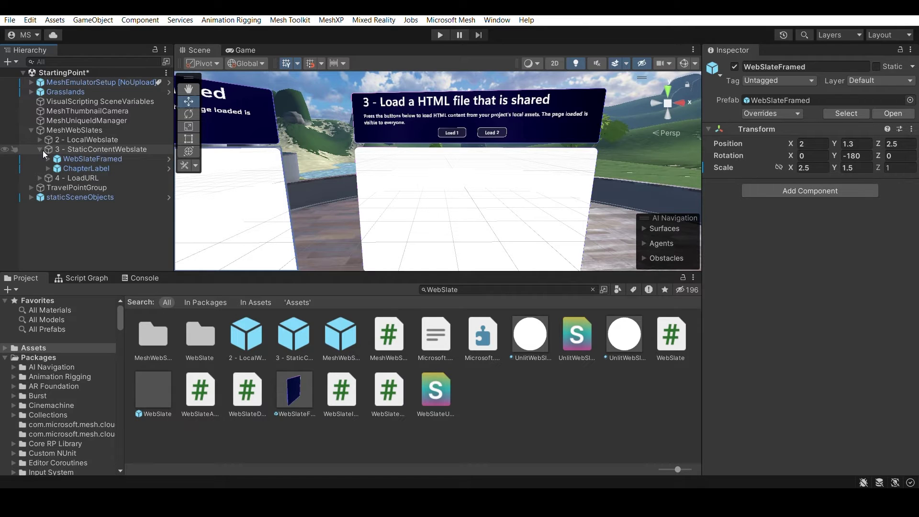
pyautogui.click(48, 168)
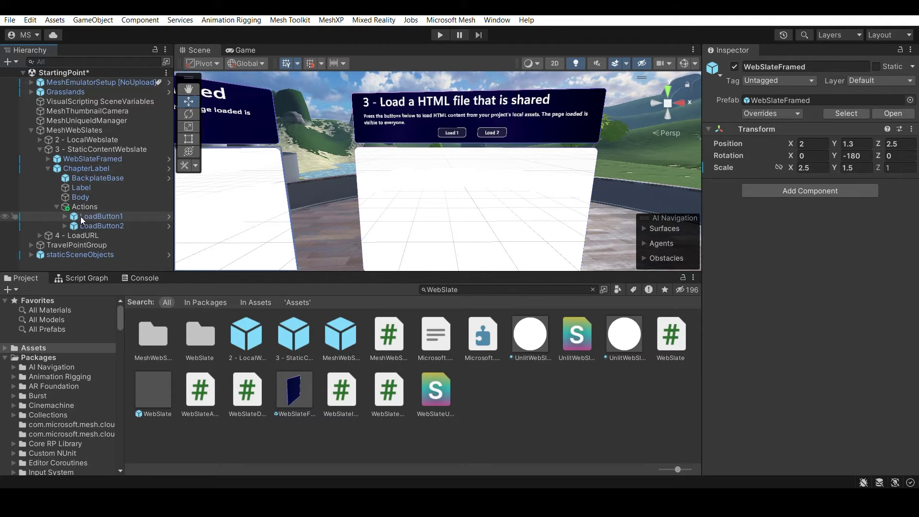
pyautogui.click(81, 217)
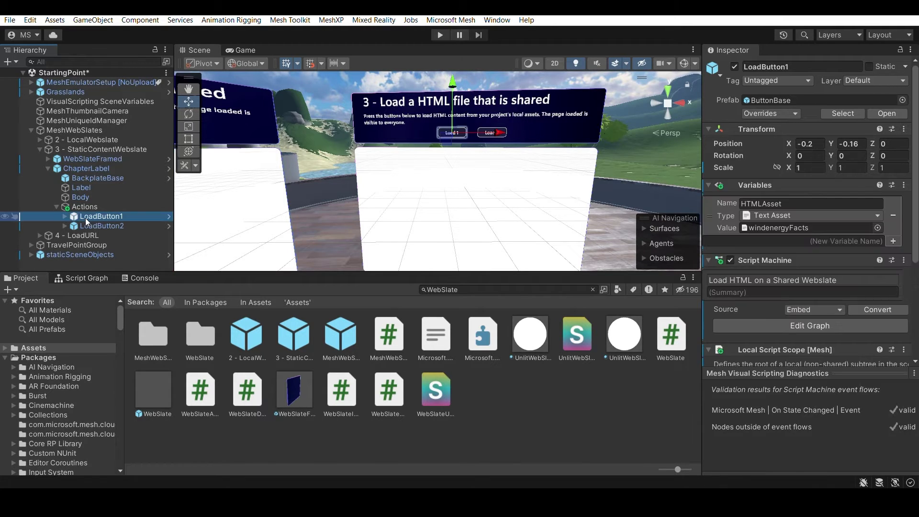
# Step: Open LoadButton1's Load HTML script graph and bring up the Is Selected node's context menu
pyautogui.click(774, 326)
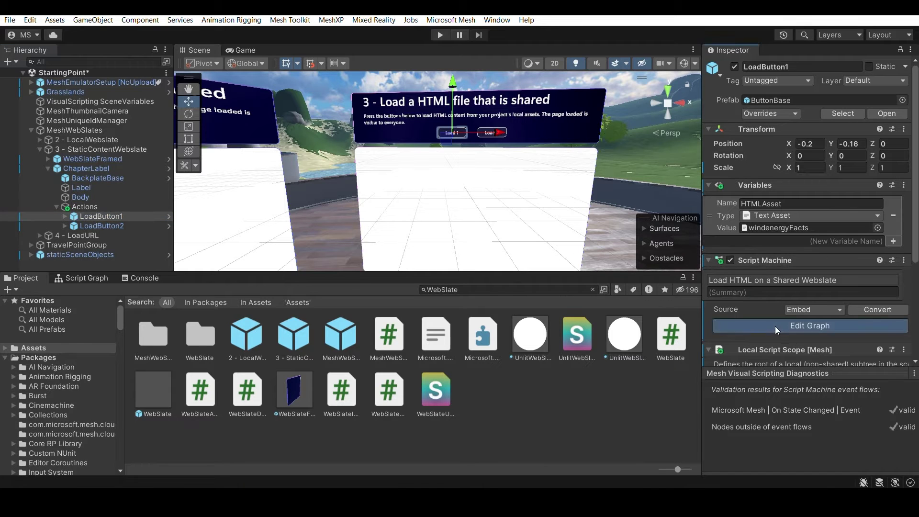
pyautogui.scroll(-3, 421, 360)
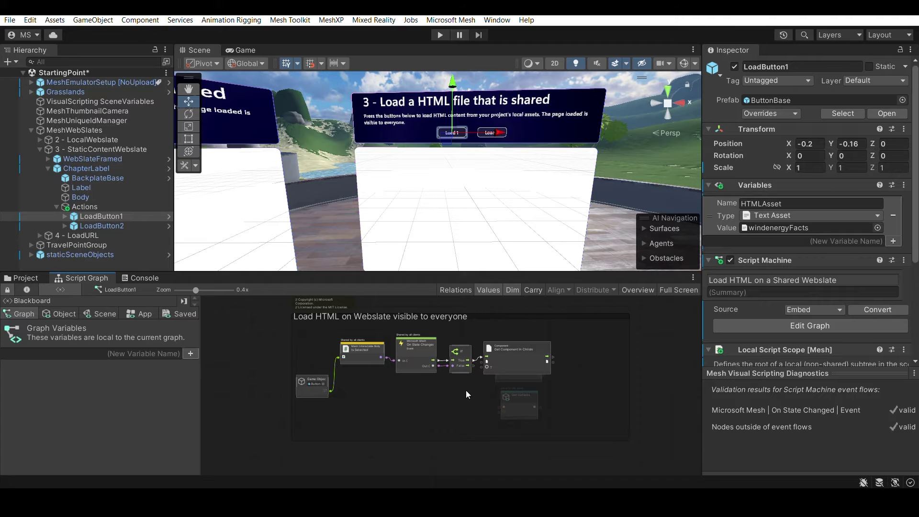
pyautogui.scroll(2, 466, 389)
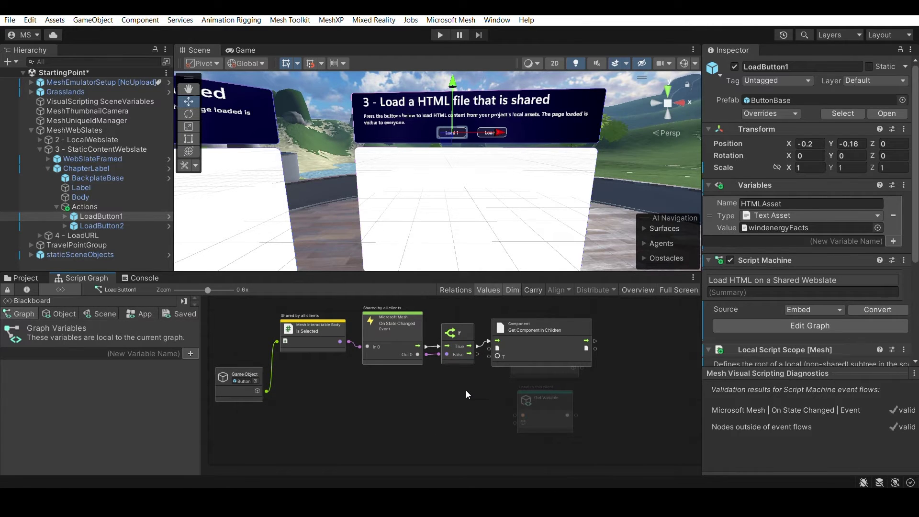
pyautogui.scroll(1, 466, 390)
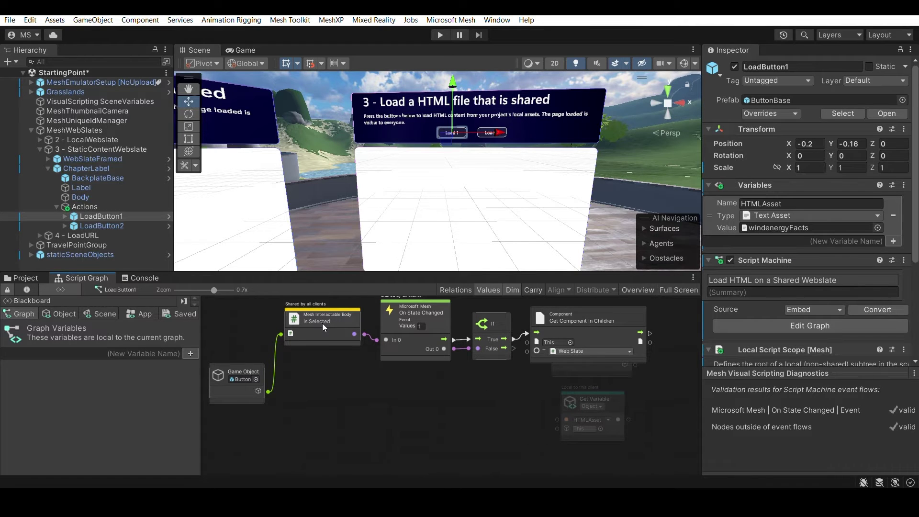
pyautogui.scroll(2, 335, 323)
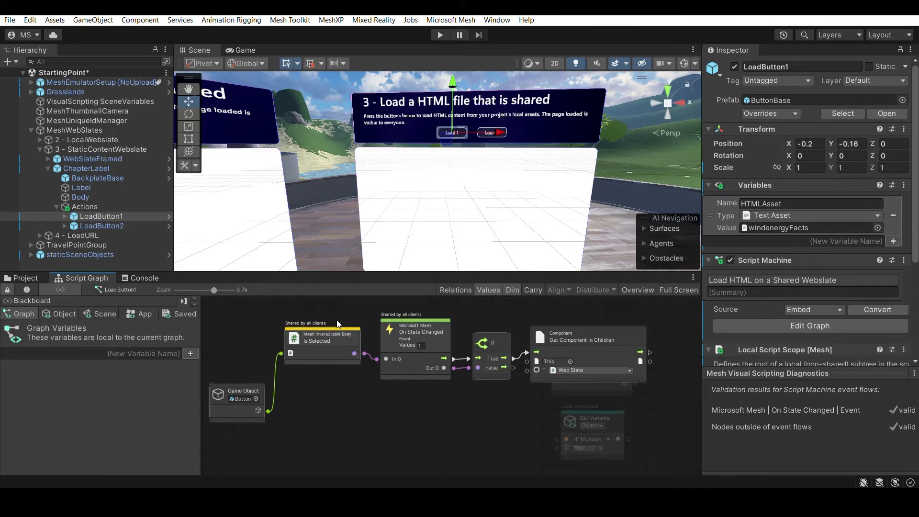
pyautogui.scroll(2, 338, 323)
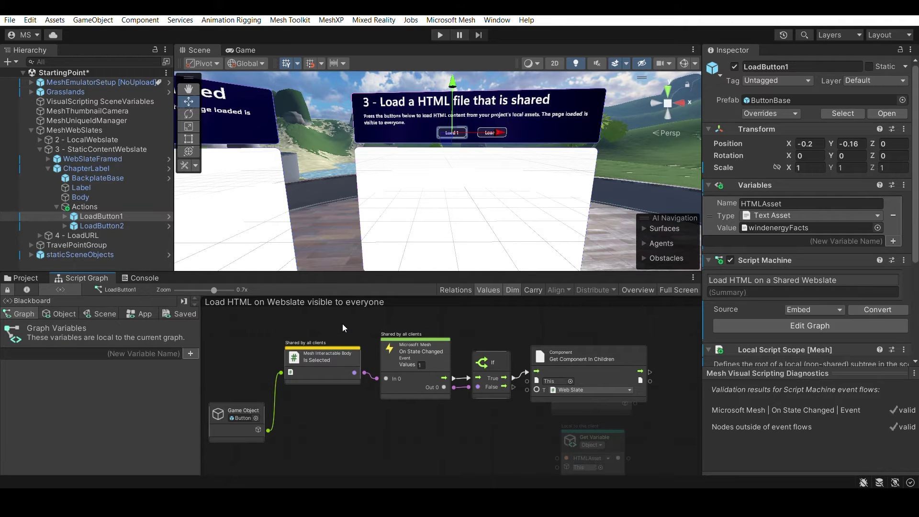
pyautogui.rightClick(335, 361)
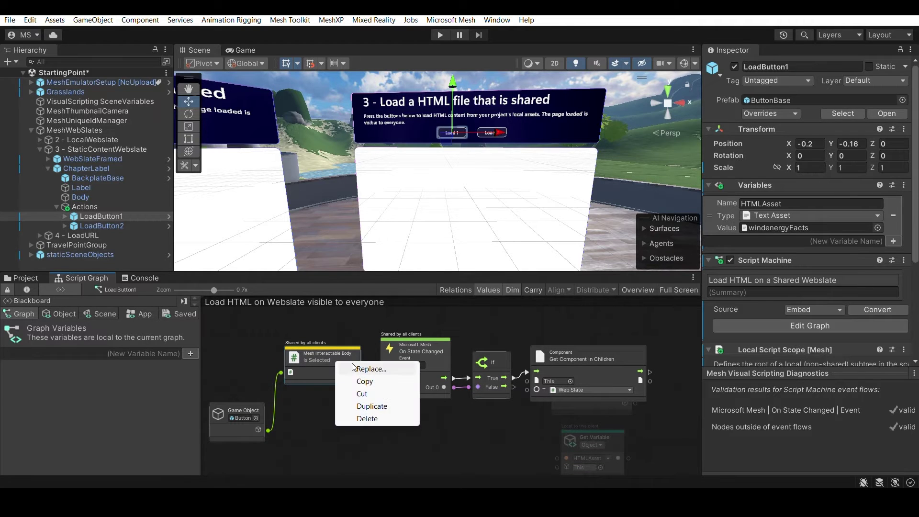
# Step: Replace the node with a fresh Mesh Interactable Body: Is Selected and target Get Component In Children at WebSlateFramed
pyautogui.click(354, 372)
pyautogui.write('mesh interactab')
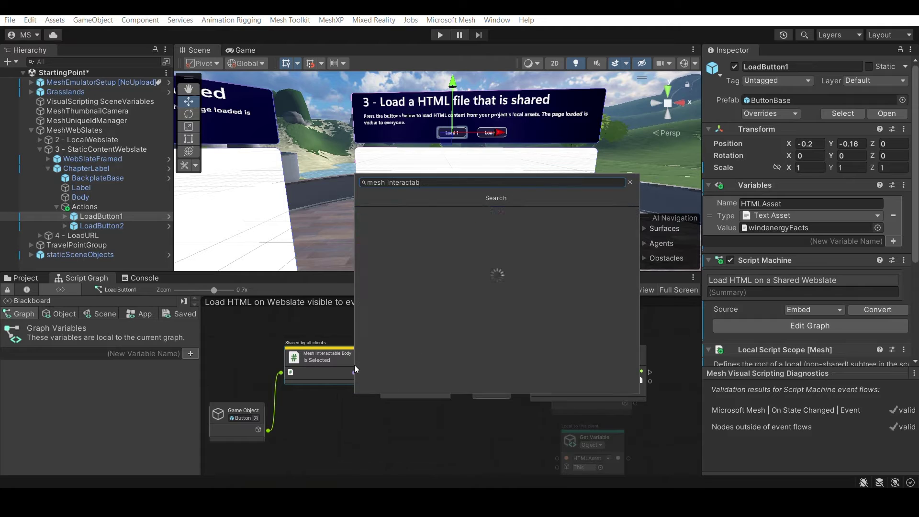
pyautogui.write('le body: is sel')
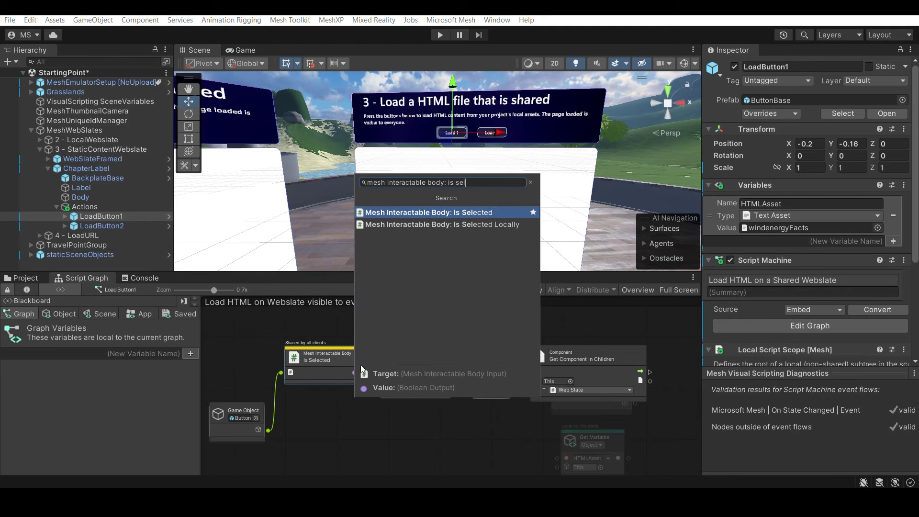
pyautogui.click(430, 214)
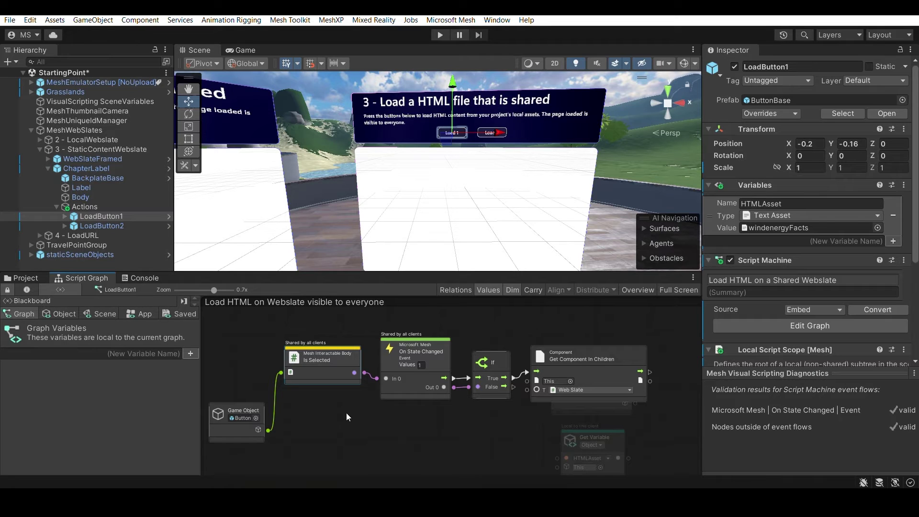
pyautogui.moveTo(88, 161); pyautogui.dragTo(553, 380)
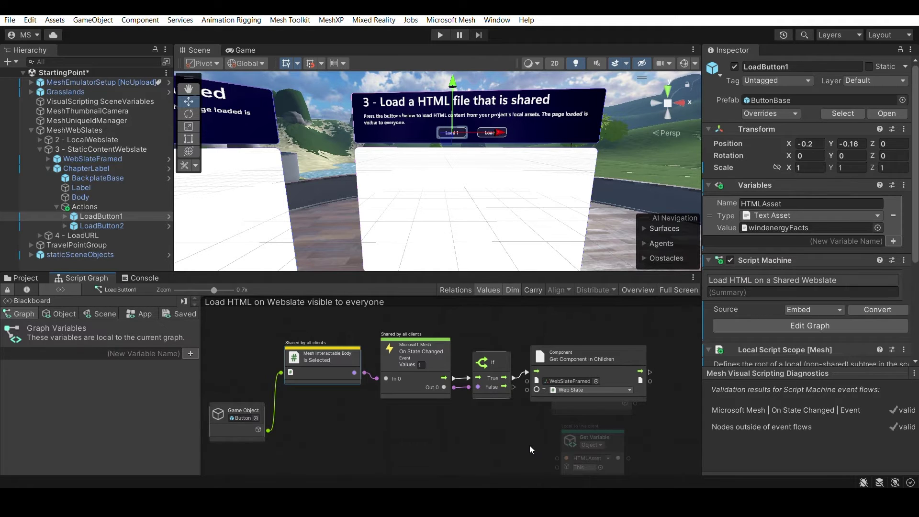
pyautogui.hscroll(3, 541, 439)
# Step: Add a Web Slate Load HTML Content node fed by the HTMLAsset variable
pyautogui.rightClick(617, 366)
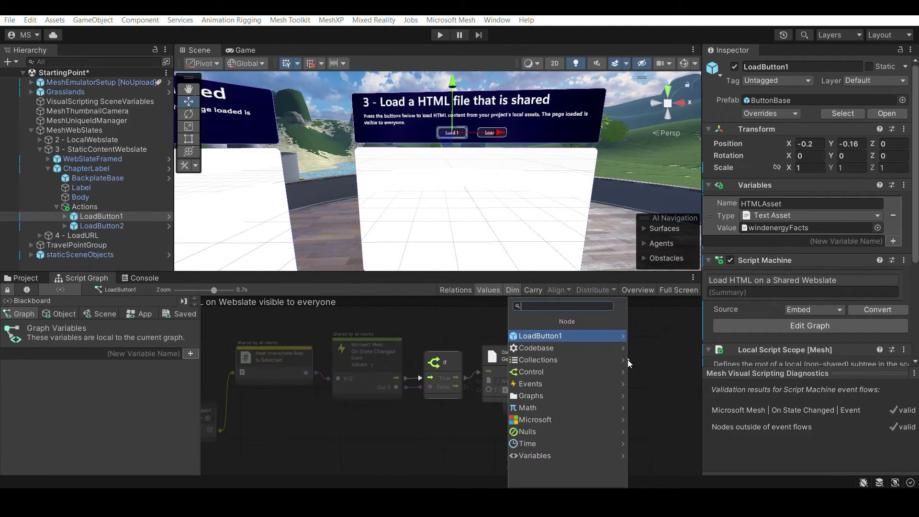
pyautogui.write('webslate')
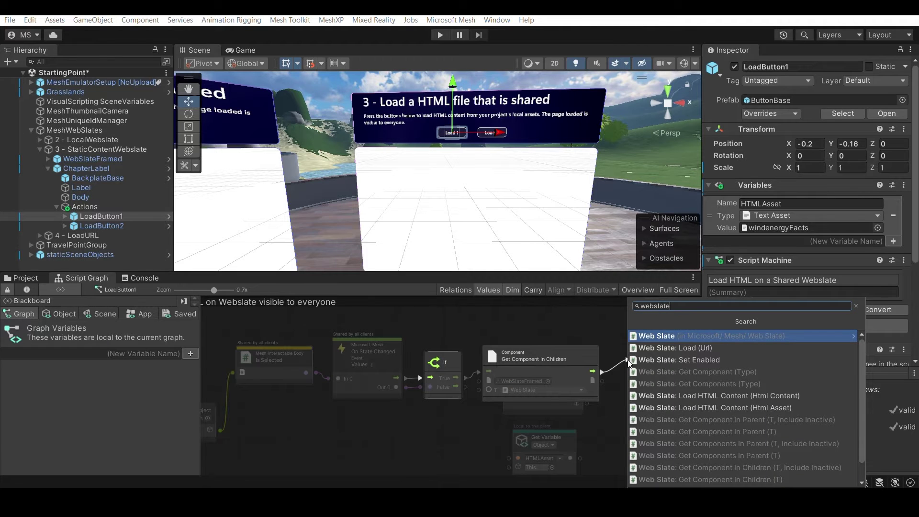
pyautogui.write(':load')
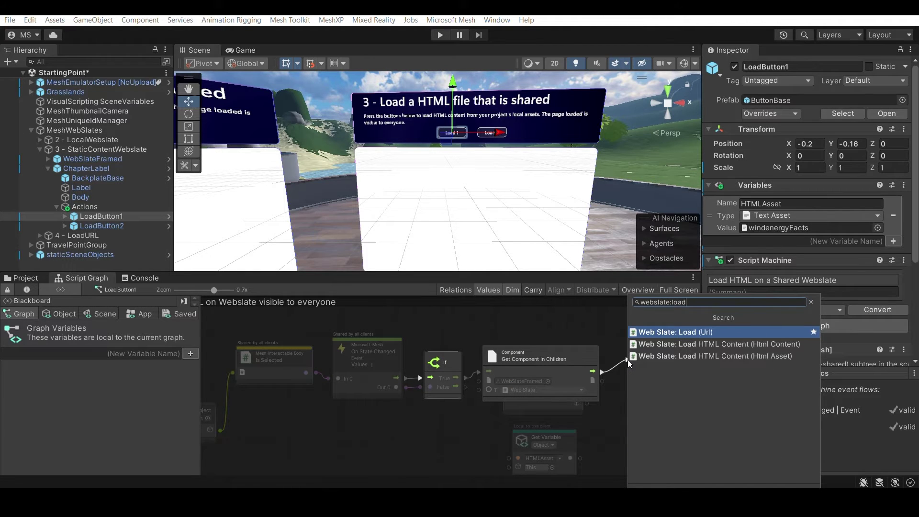
pyautogui.click(683, 355)
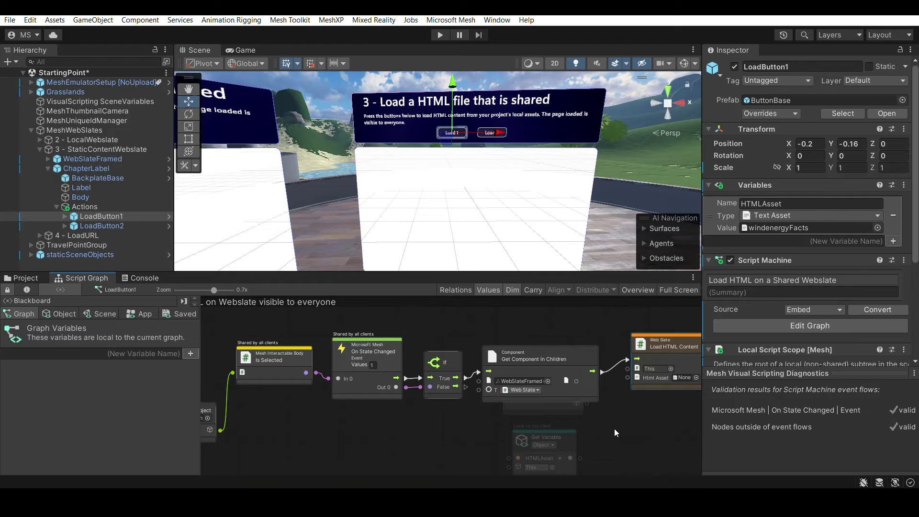
pyautogui.moveTo(579, 458); pyautogui.dragTo(627, 369)
pyautogui.moveTo(598, 226); pyautogui.dragTo(793, 204, button='right')
pyautogui.moveTo(421, 235); pyautogui.dragTo(598, 243, button='right')
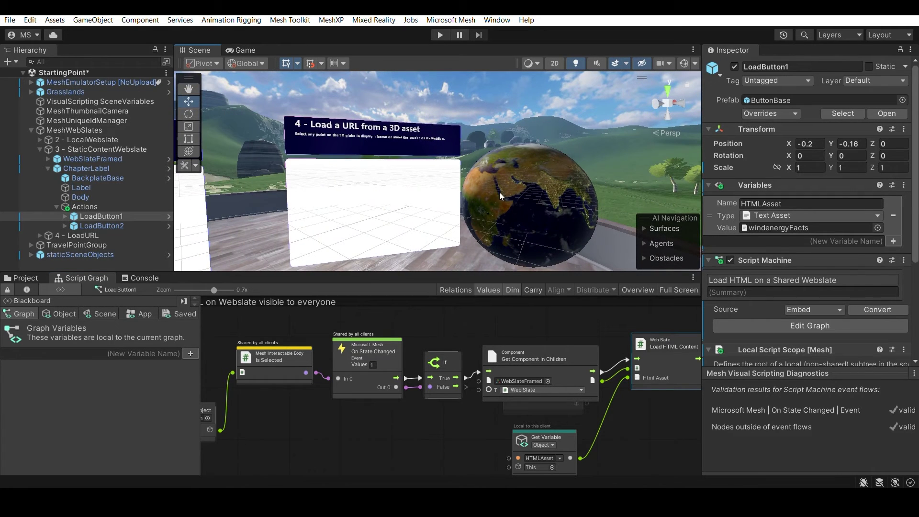
pyautogui.click(38, 149)
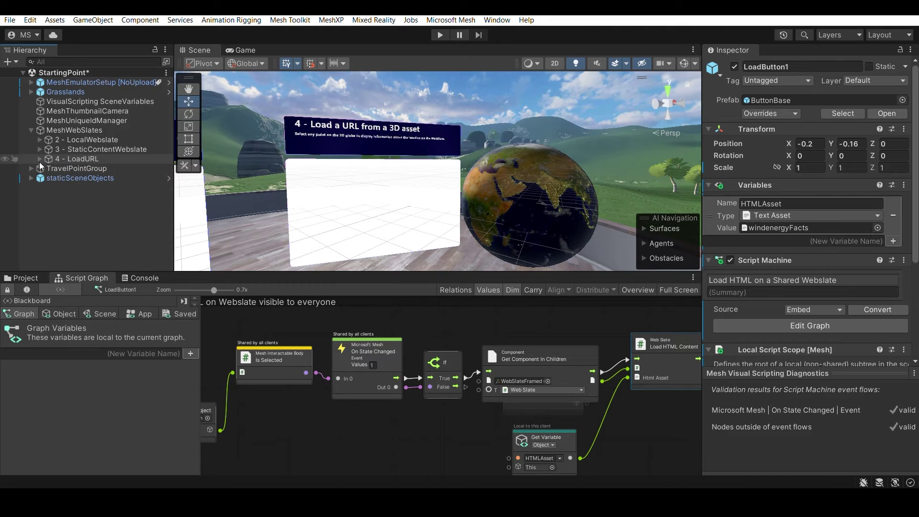
# Step: Open the EarthActions script graph under 4 - LoadURL in full screen
pyautogui.click(39, 159)
pyautogui.click(53, 170)
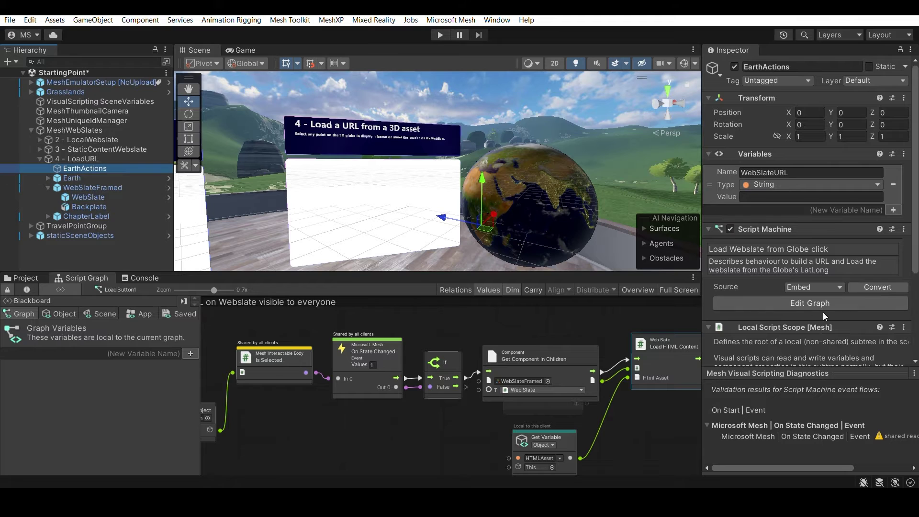
pyautogui.scroll(-2, 835, 329)
pyautogui.scroll(-2, 834, 327)
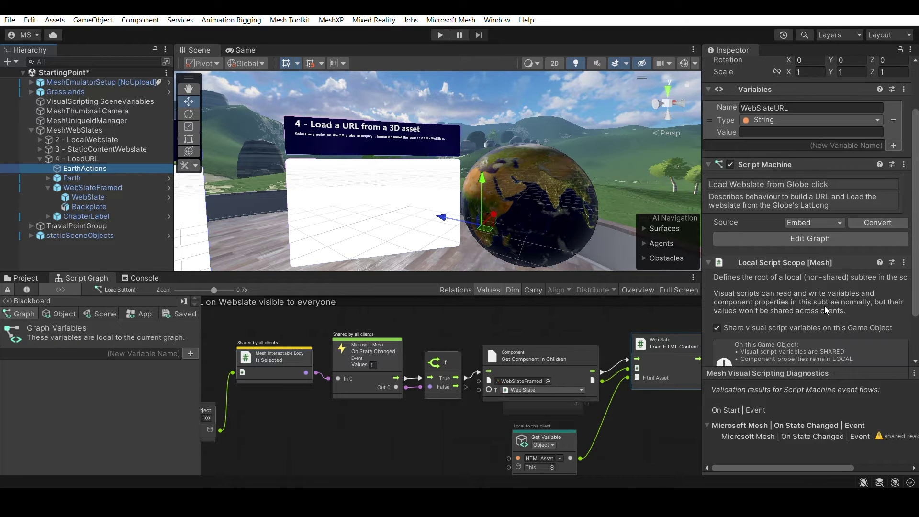
pyautogui.click(801, 237)
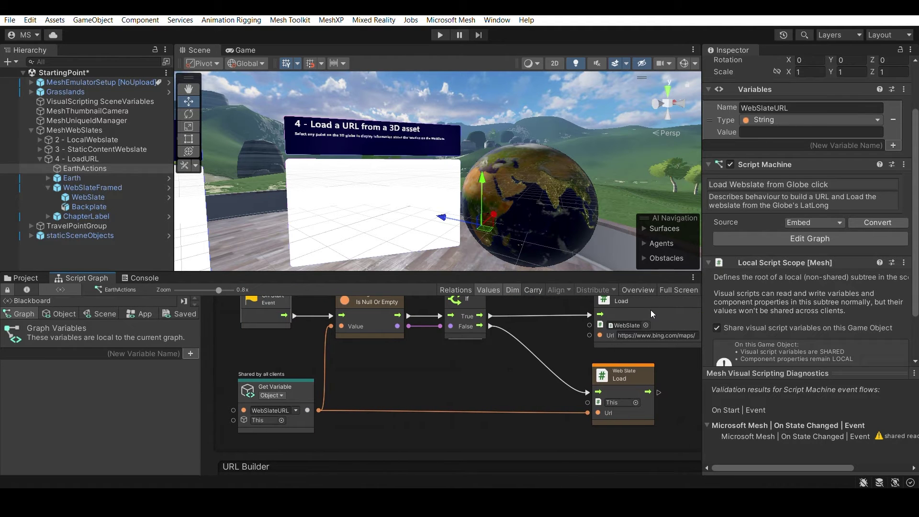
pyautogui.click(676, 291)
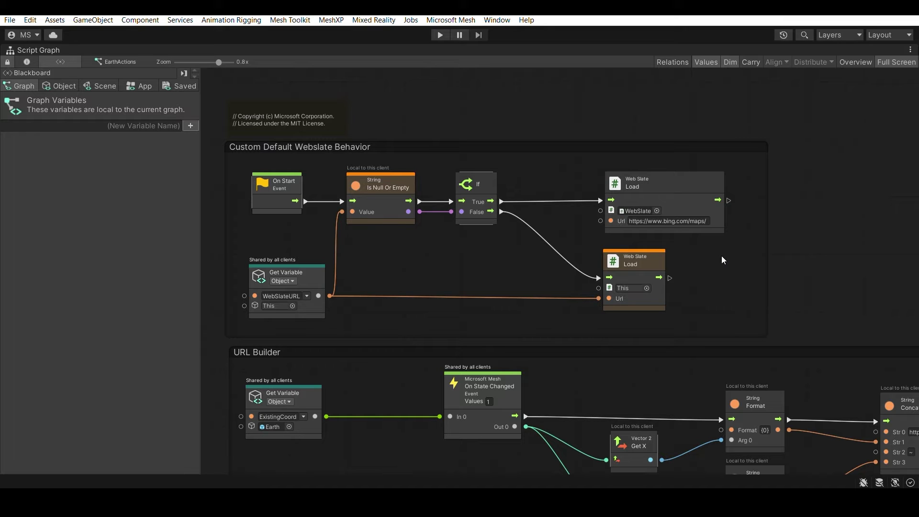
pyautogui.scroll(-3, 721, 260)
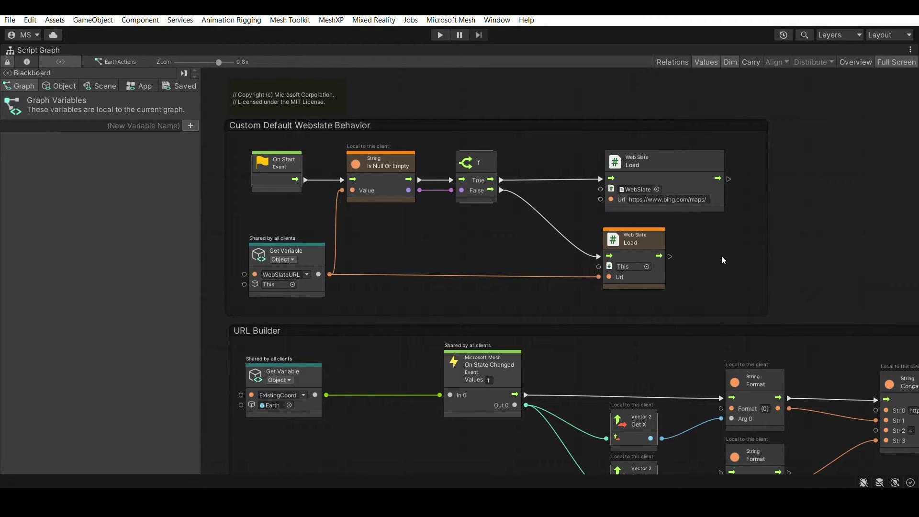
pyautogui.scroll(-3, 723, 260)
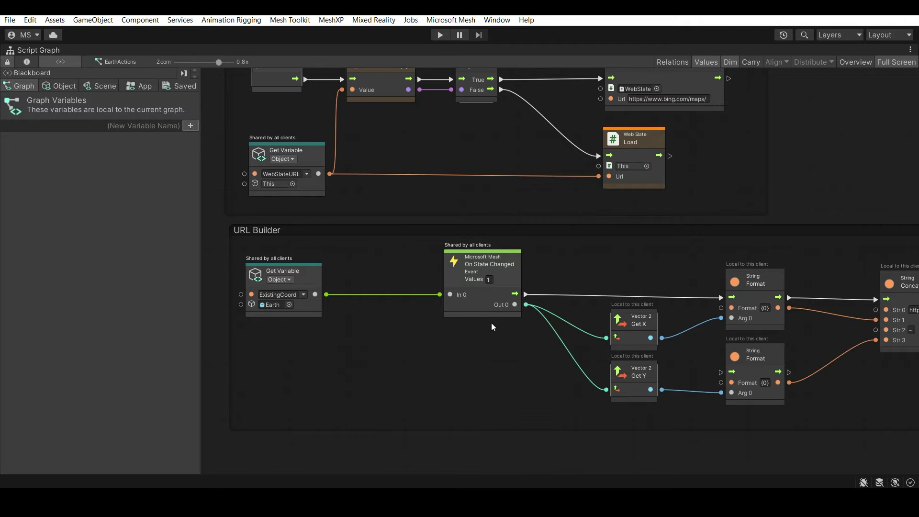
pyautogui.keyDown('shift'); pyautogui.hscroll(8, 493, 324); pyautogui.keyUp('shift')
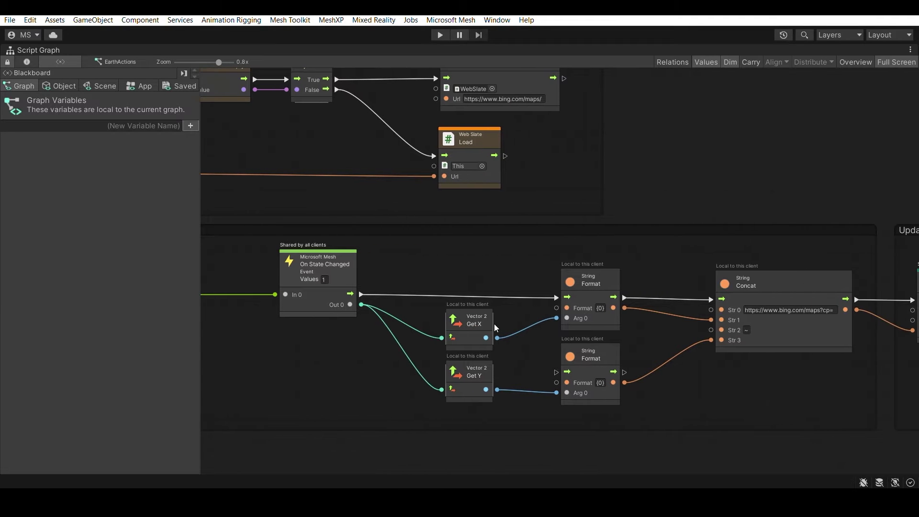
pyautogui.keyDown('shift'); pyautogui.hscroll(3, 494, 324); pyautogui.keyUp('shift')
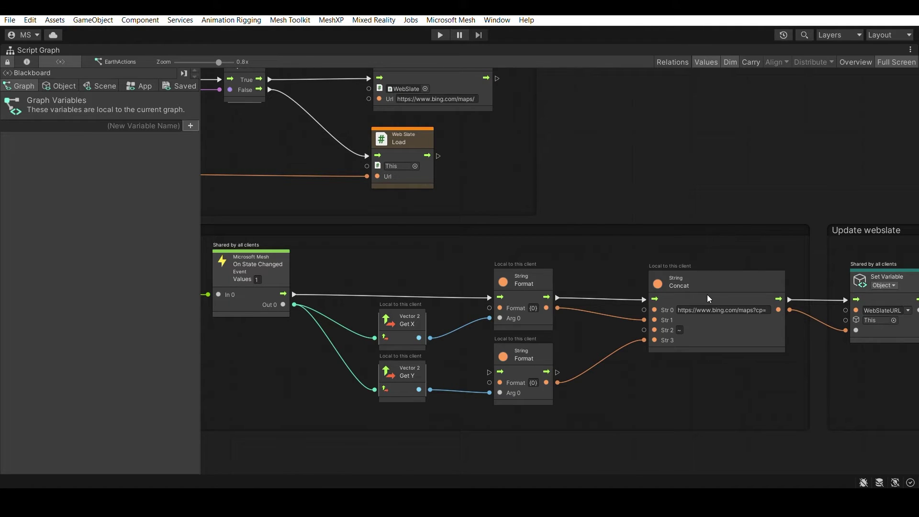
pyautogui.keyDown('shift'); pyautogui.hscroll(8, 816, 293); pyautogui.keyUp('shift')
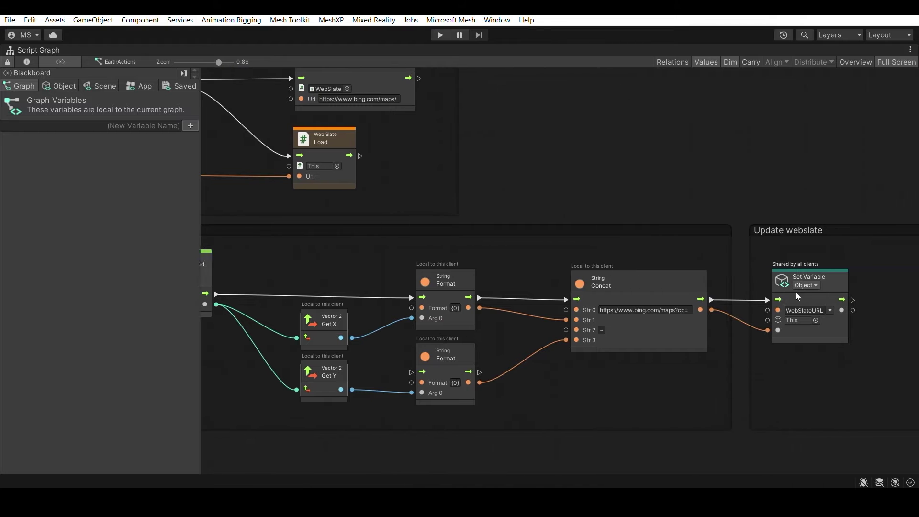
pyautogui.keyDown('shift'); pyautogui.hscroll(4, 795, 295); pyautogui.keyUp('shift')
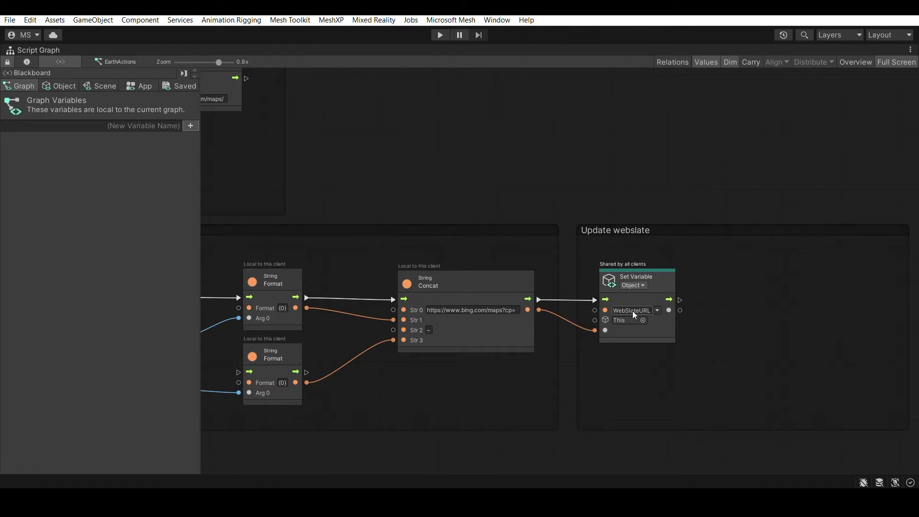
# Step: Append a Web Slate: Load (Url) node after Set Variable, then exit full screen
pyautogui.click(681, 300)
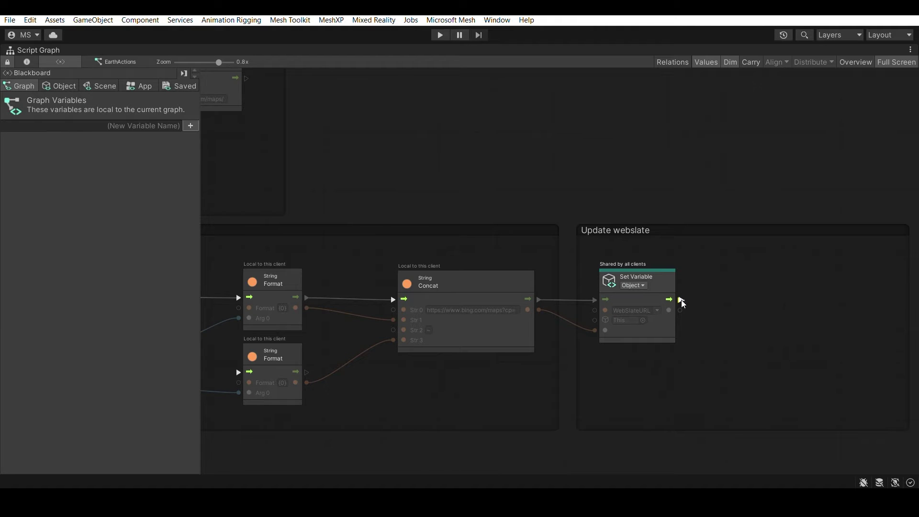
pyautogui.click(708, 286)
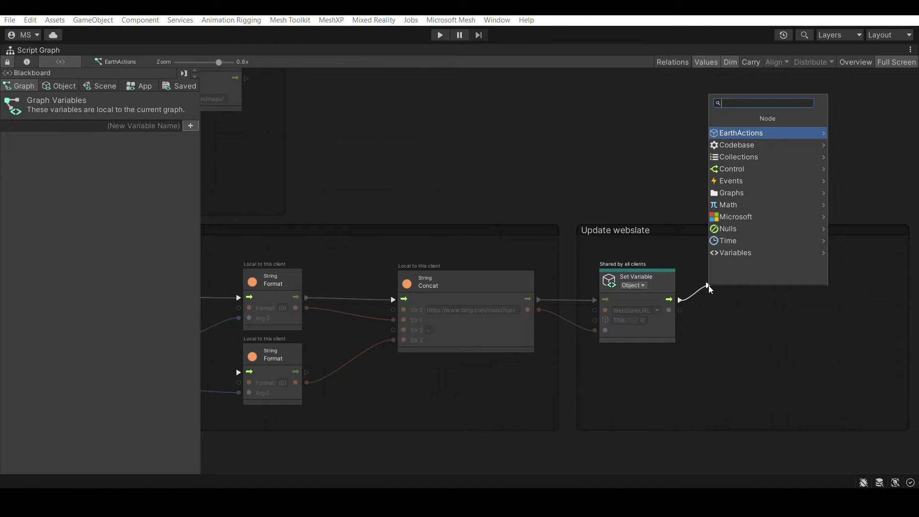
pyautogui.write('websl')
pyautogui.click(771, 145)
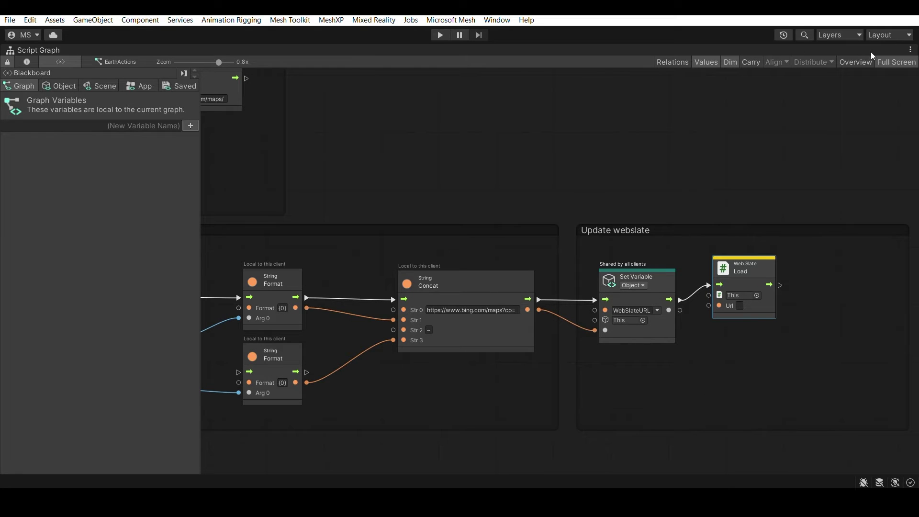
pyautogui.click(887, 61)
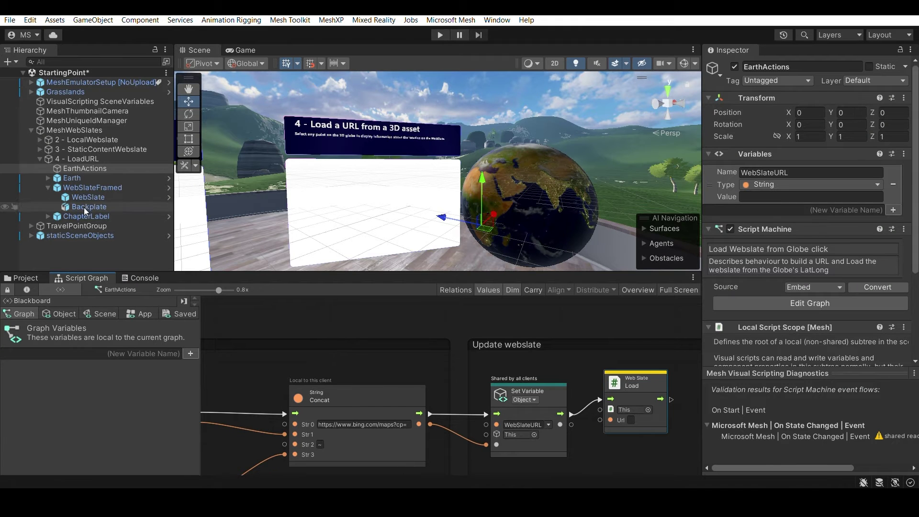
# Step: Target the Load node at WebSlate with Url from WebSlateURL, then enter Play mode
pyautogui.moveTo(75, 199); pyautogui.dragTo(623, 410)
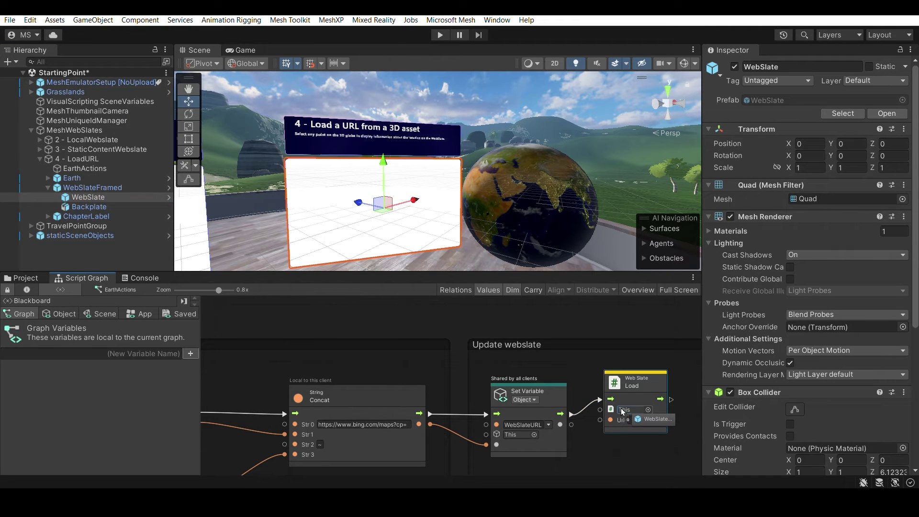
pyautogui.moveTo(570, 424); pyautogui.dragTo(601, 422)
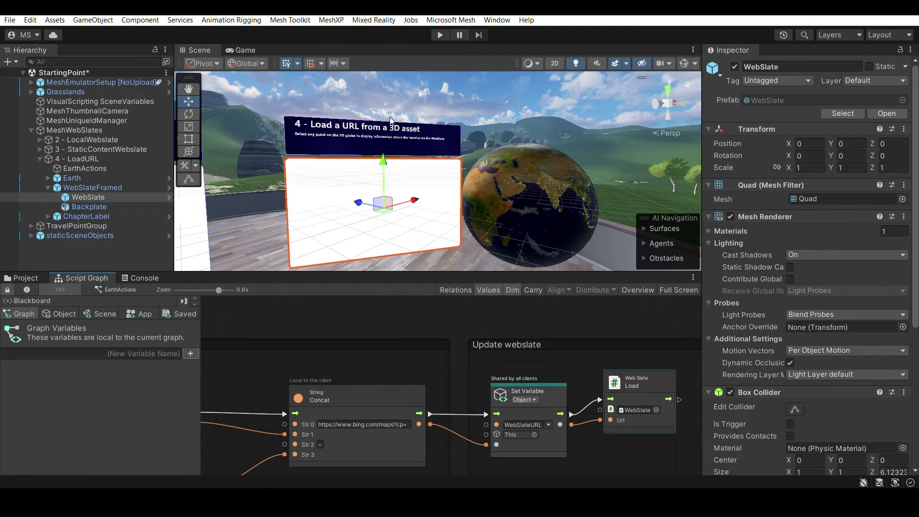
pyautogui.click(439, 35)
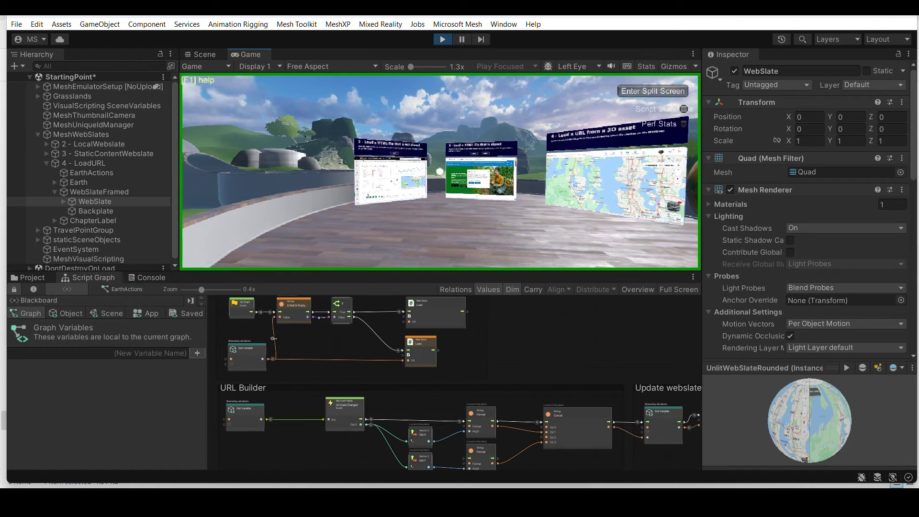
# Step: Walk the avatar past the globe and slate 2 to face web slate 3
pyautogui.press('Right')
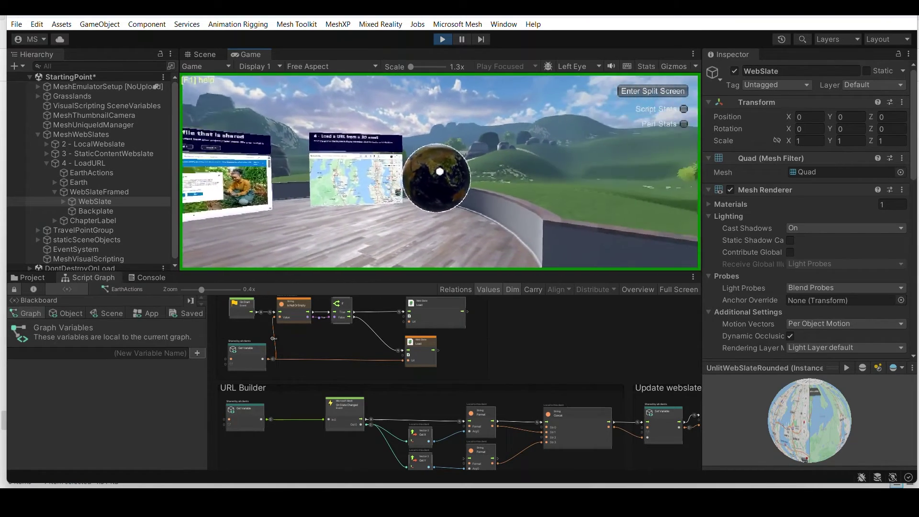
pyautogui.press('Right')
pyautogui.press('Left')
pyautogui.press('Left')
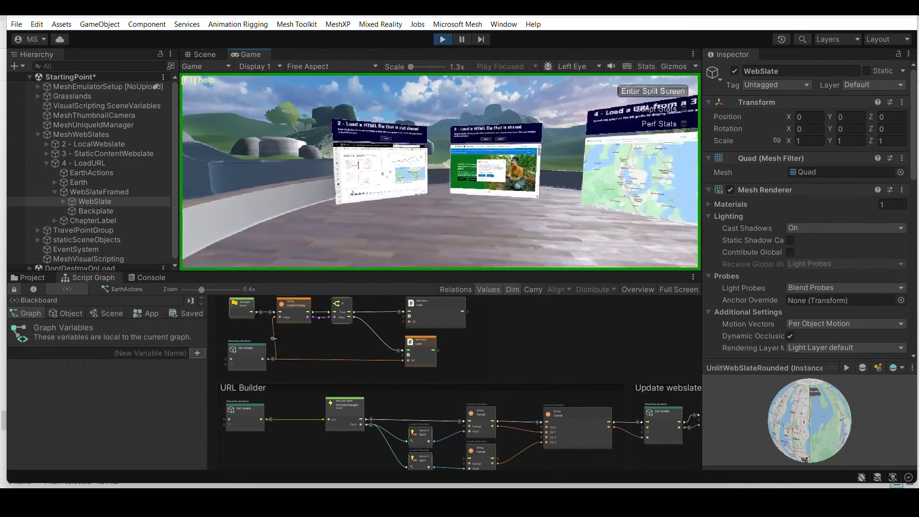
pyautogui.press('Up')
pyautogui.press('Left')
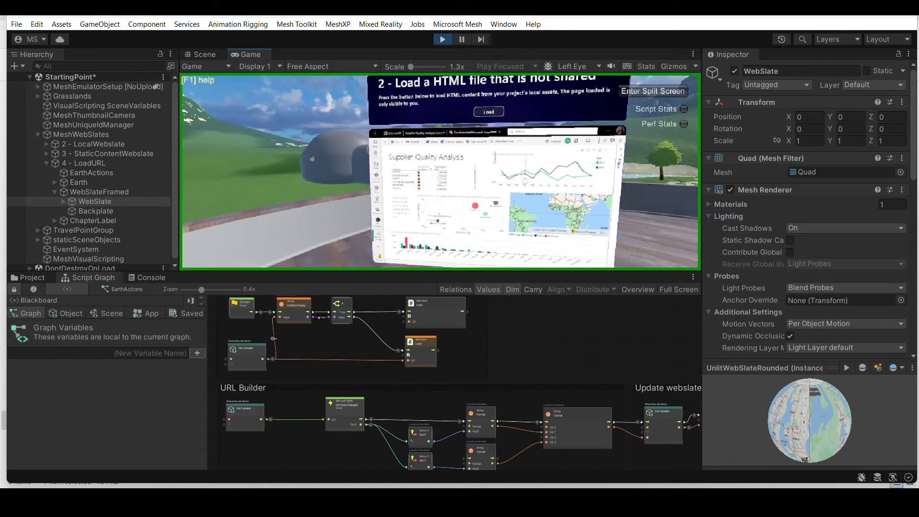
pyautogui.press('Right')
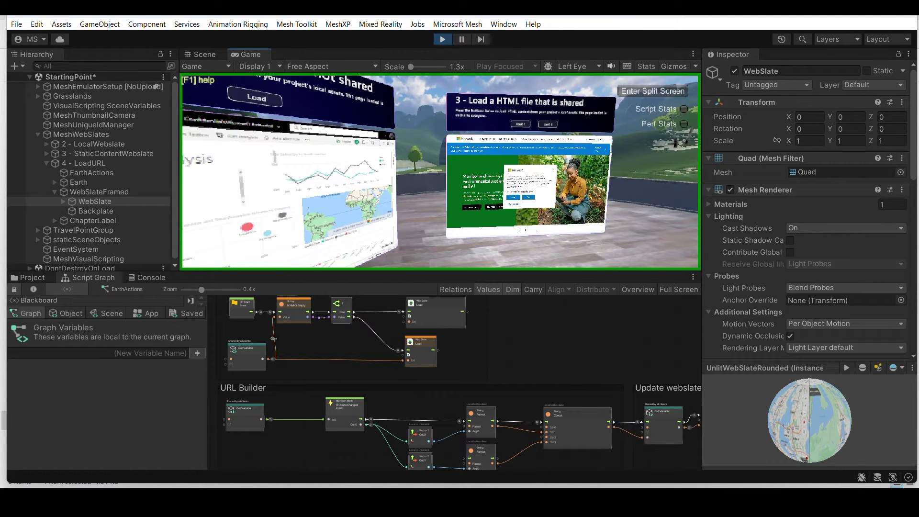
# Step: Load the Wind Energy Across the World page on slate 3 and scroll through it
pyautogui.click(523, 123)
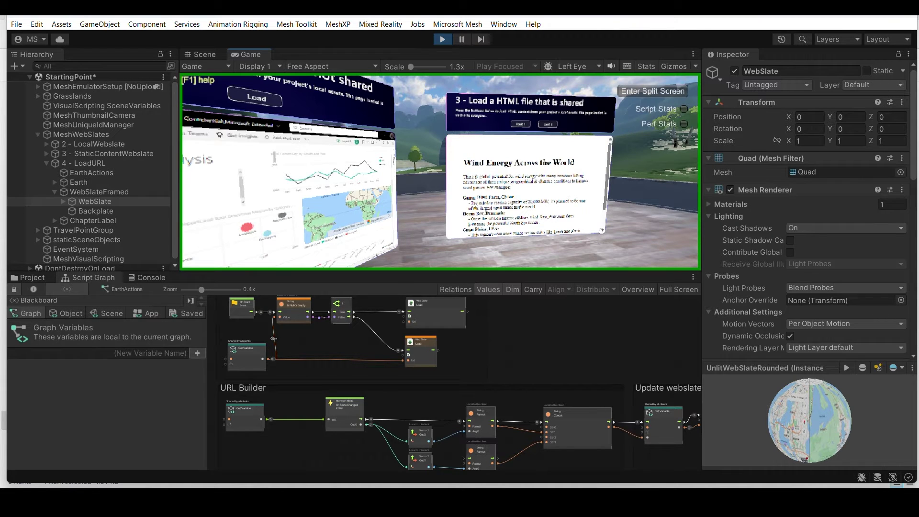
pyautogui.scroll(-2, 602, 231)
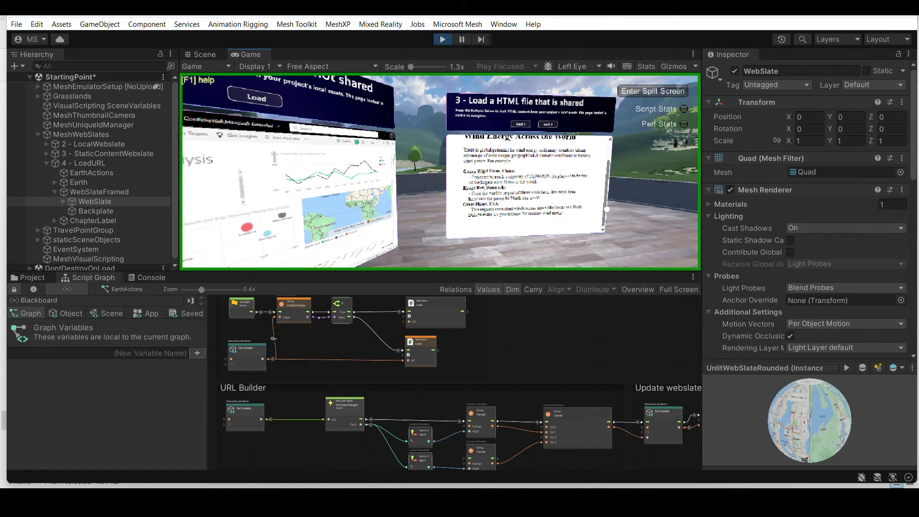
pyautogui.press('d')
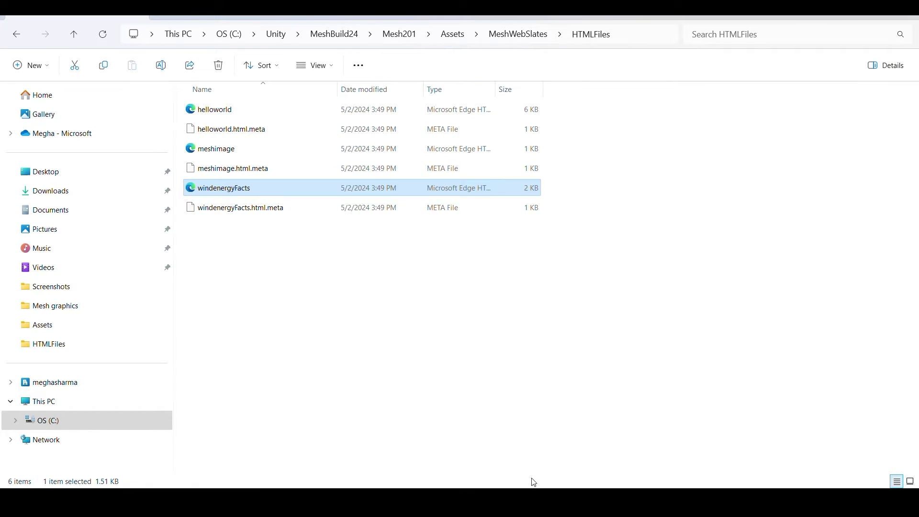
# Step: Open windenergyFacts from the HTMLFiles folder in Edge to view its contents
pyautogui.doubleClick(248, 191)
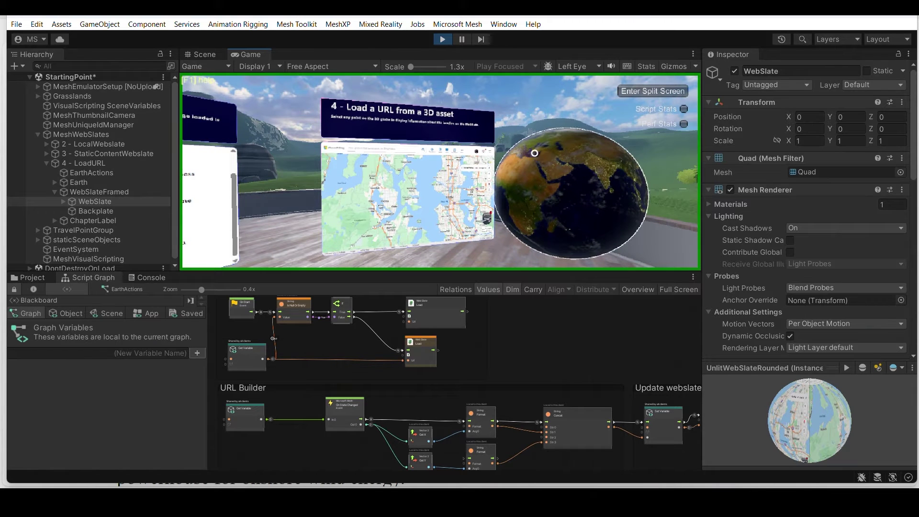
# Step: Pick India, western Africa and five other globe points so web slate 4 reloads each Bing map
pyautogui.click(603, 169)
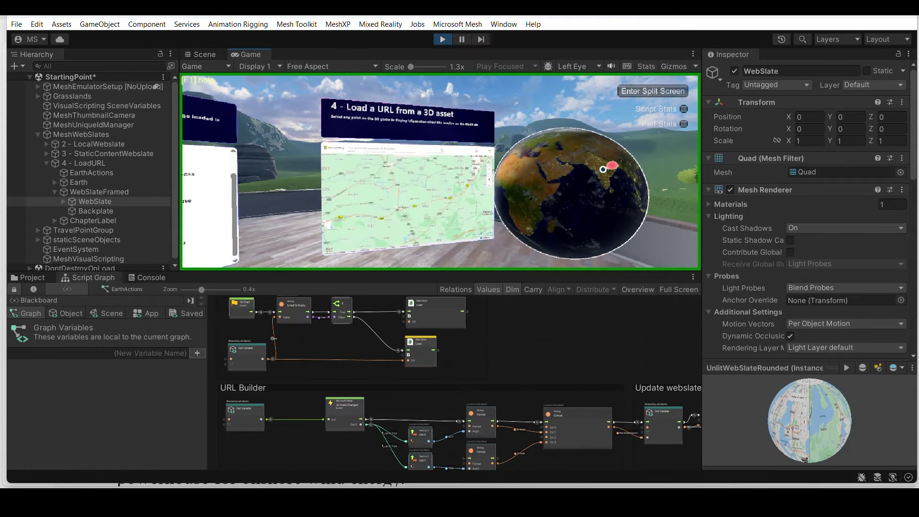
pyautogui.click(513, 175)
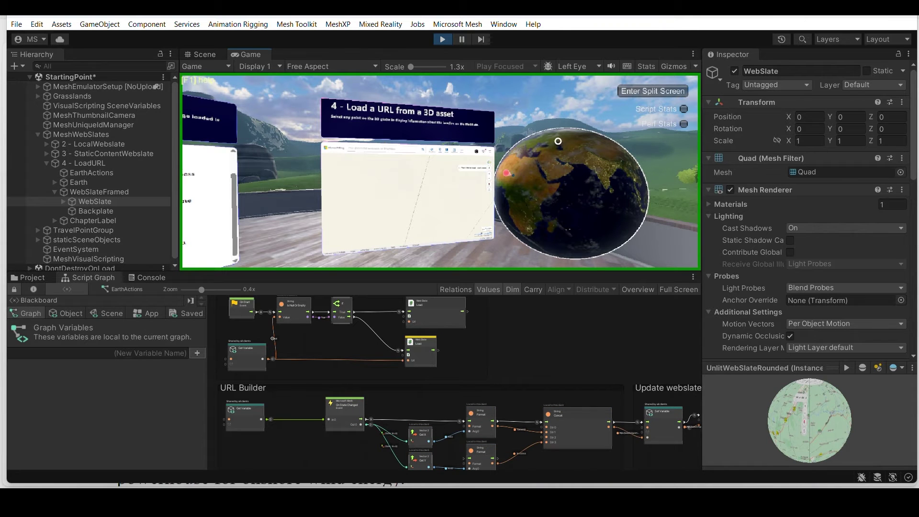
pyautogui.click(581, 137)
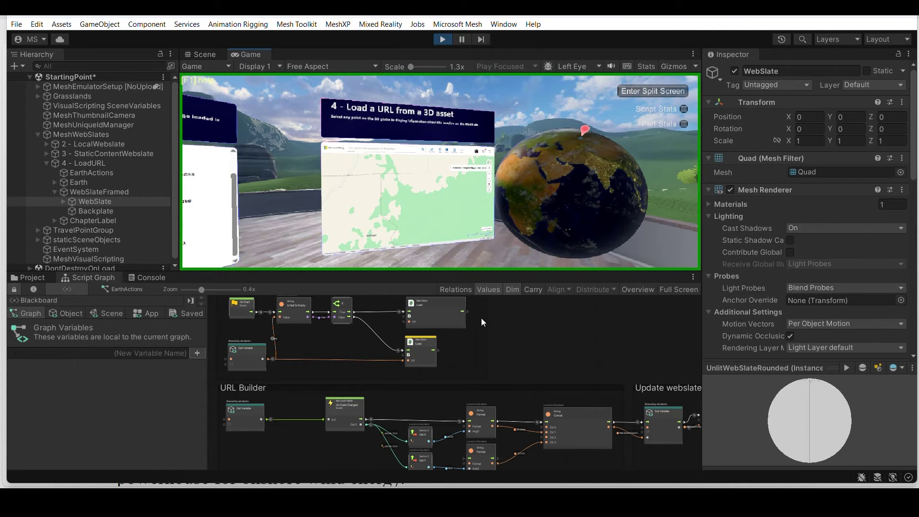
pyautogui.click(622, 154)
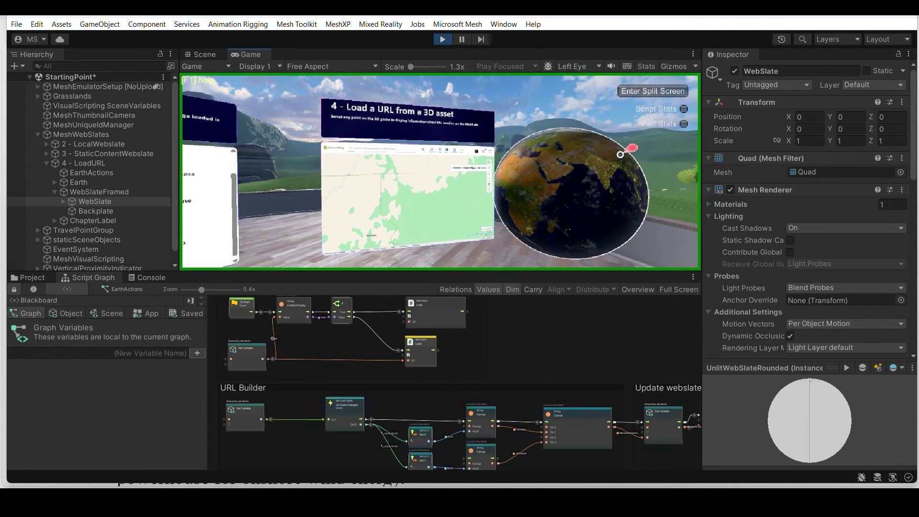
pyautogui.click(604, 173)
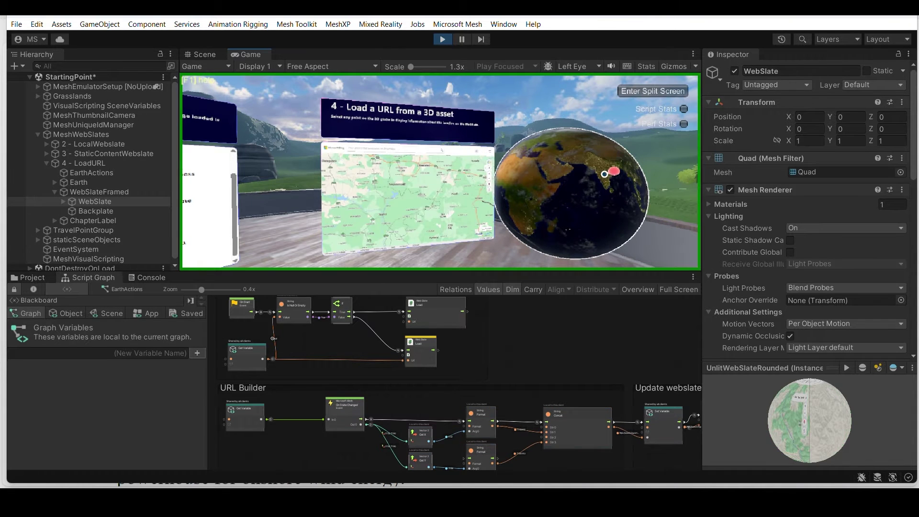
pyautogui.click(591, 164)
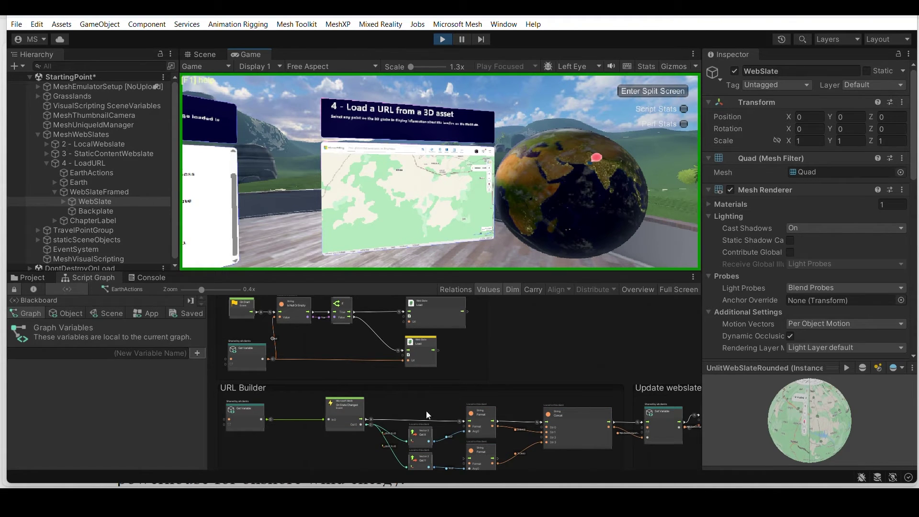
pyautogui.click(609, 151)
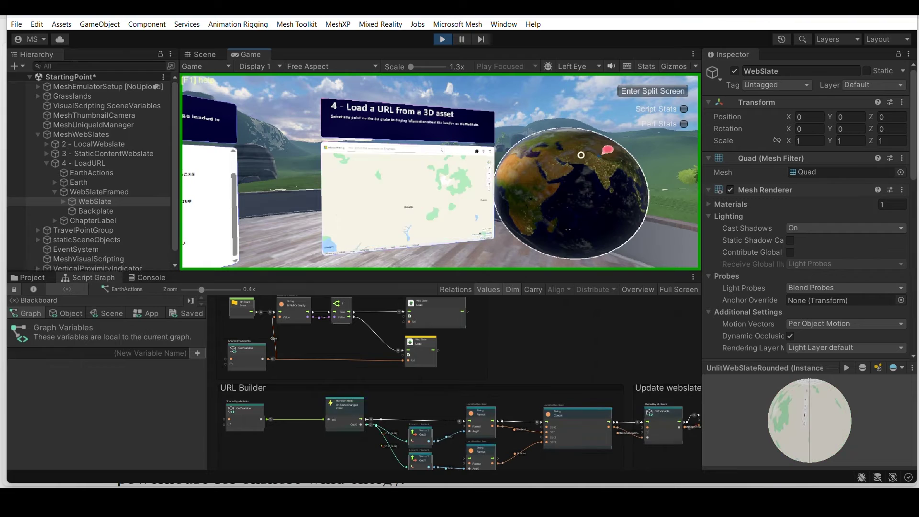